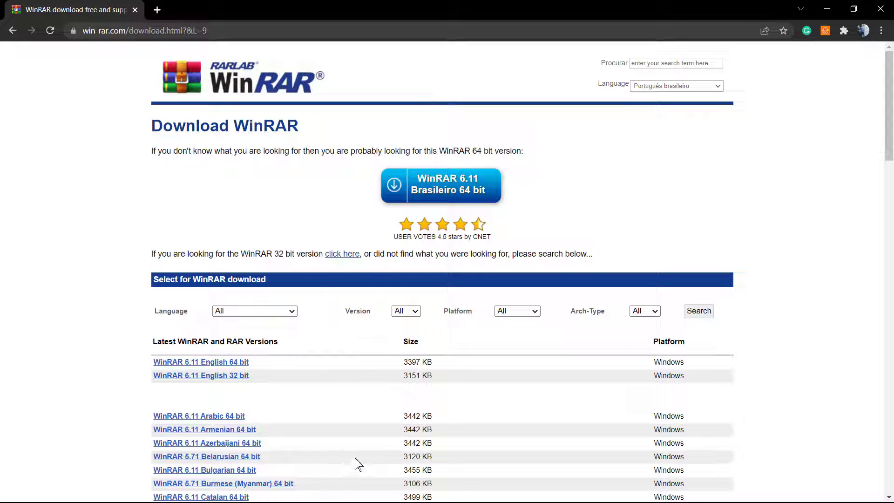
Open the Start menu and close it again.
{"action": "key", "text": "super"}
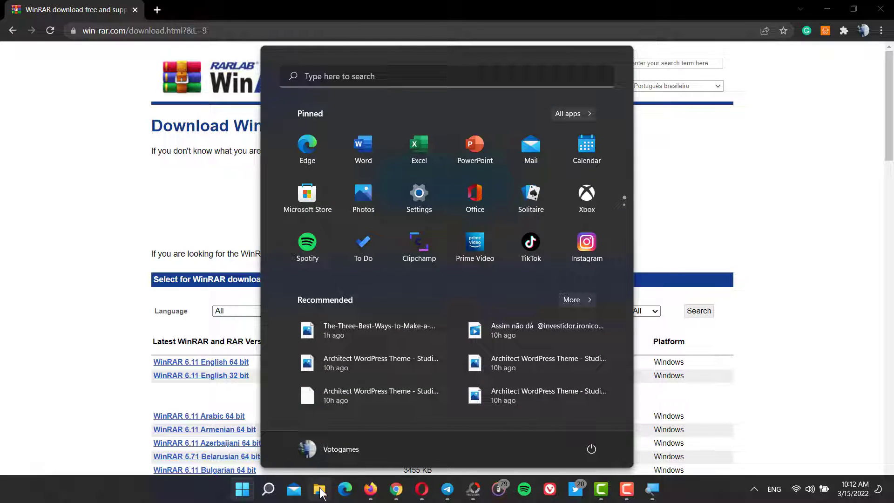
{"action": "key", "text": "super"}
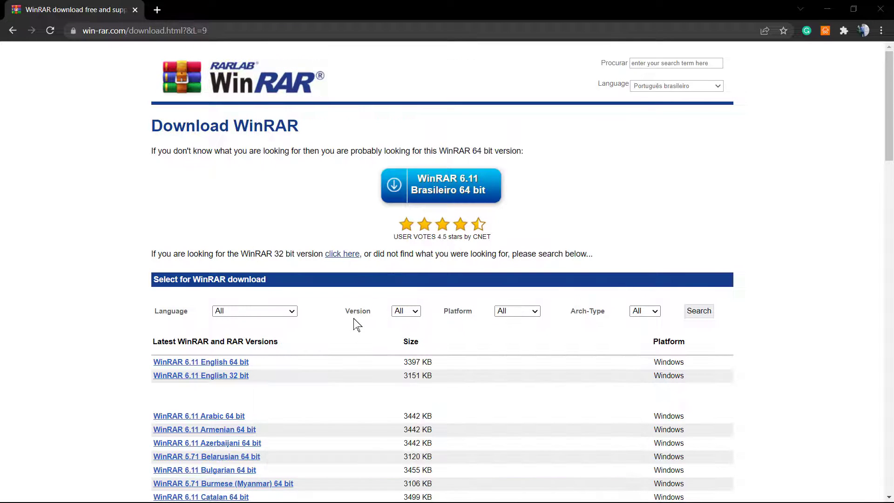
Open Documents\Camtasia in File Explorer and select the Roteador TP-LINK ARCHER AX73 folder.
{"action": "key", "text": "super+e"}
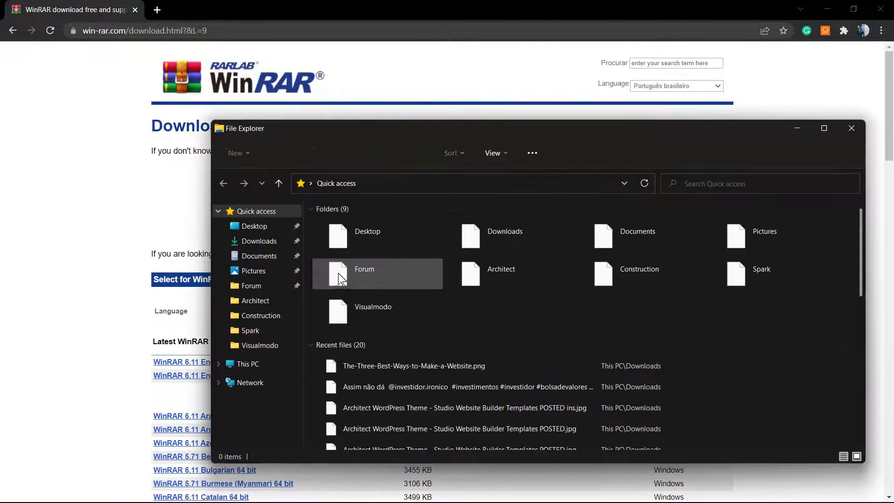
{"action": "left_click", "coordinate": [259, 254]}
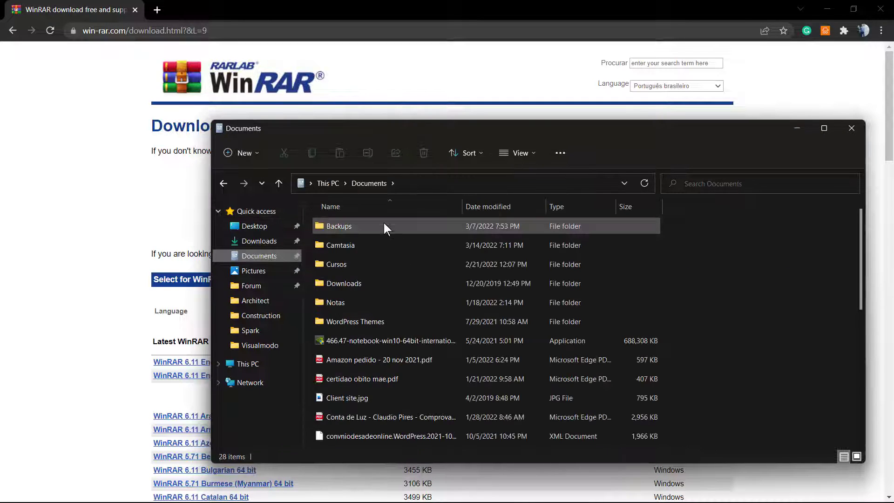
{"action": "double_click", "coordinate": [384, 245]}
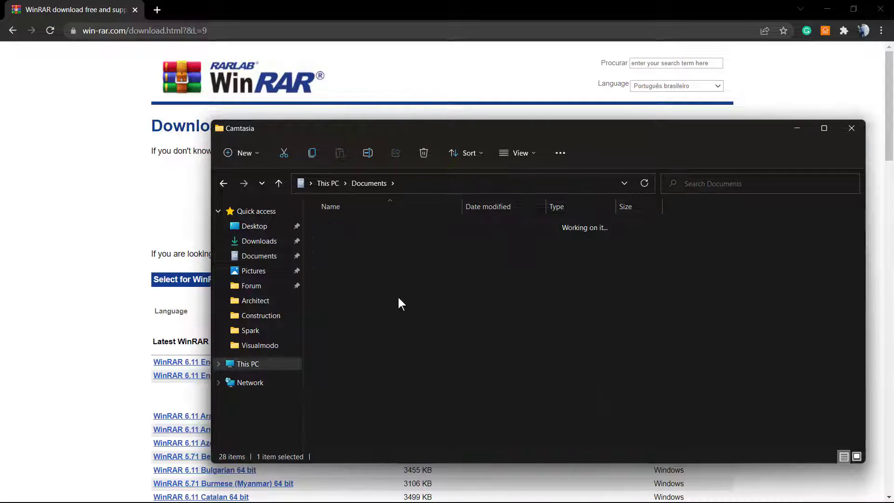
{"action": "left_click", "coordinate": [362, 264]}
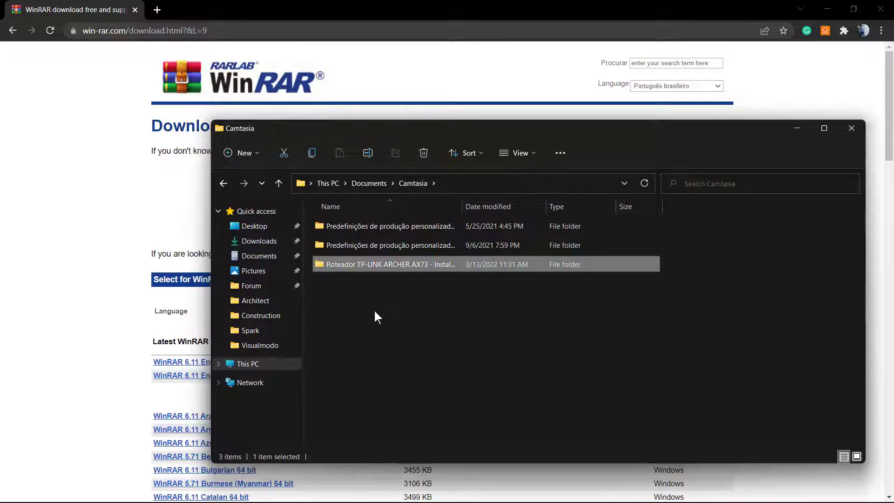
Try deleting the Roteador folder with Delete, retrying several times before cancelling.
{"action": "key", "text": "Delete"}
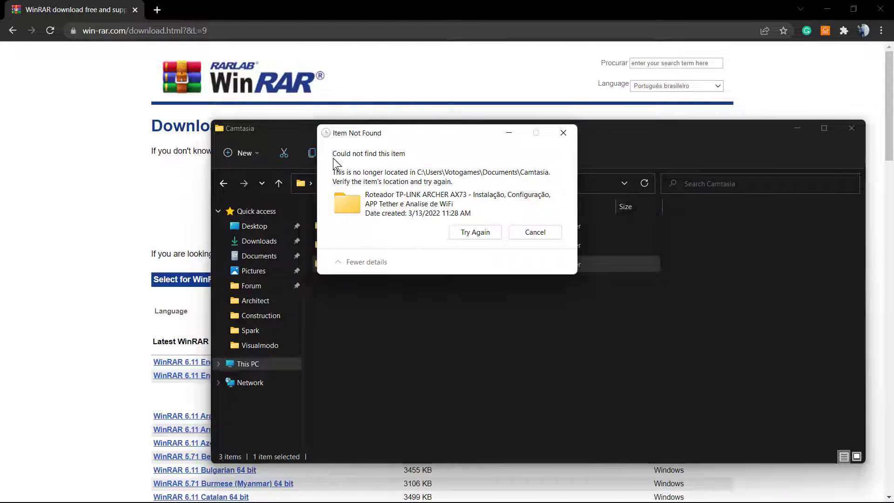
{"action": "left_click", "coordinate": [476, 233]}
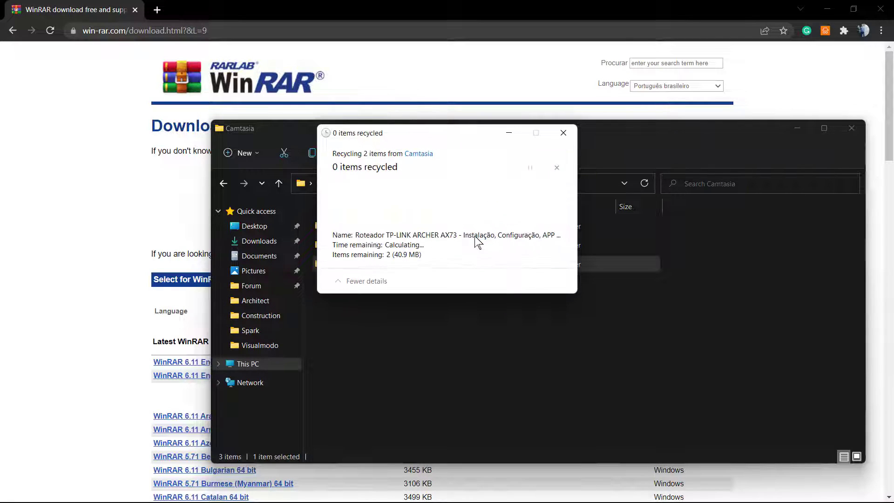
{"action": "left_click", "coordinate": [476, 233]}
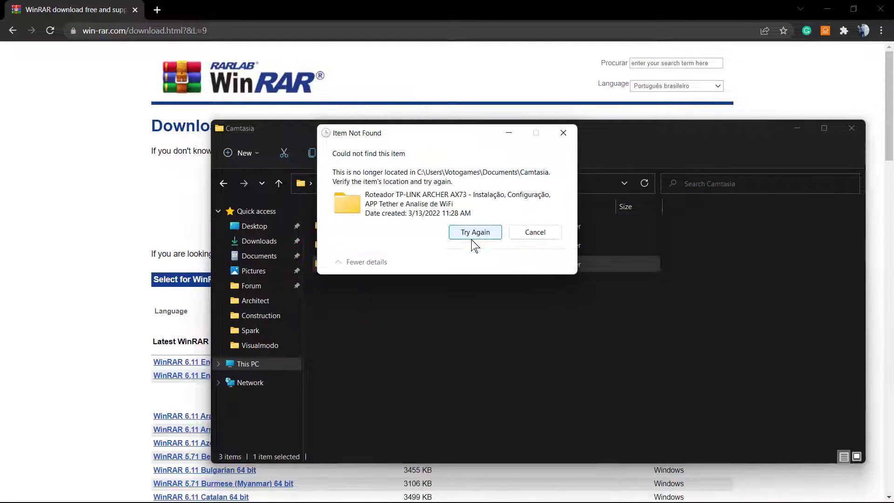
{"action": "left_click", "coordinate": [471, 237]}
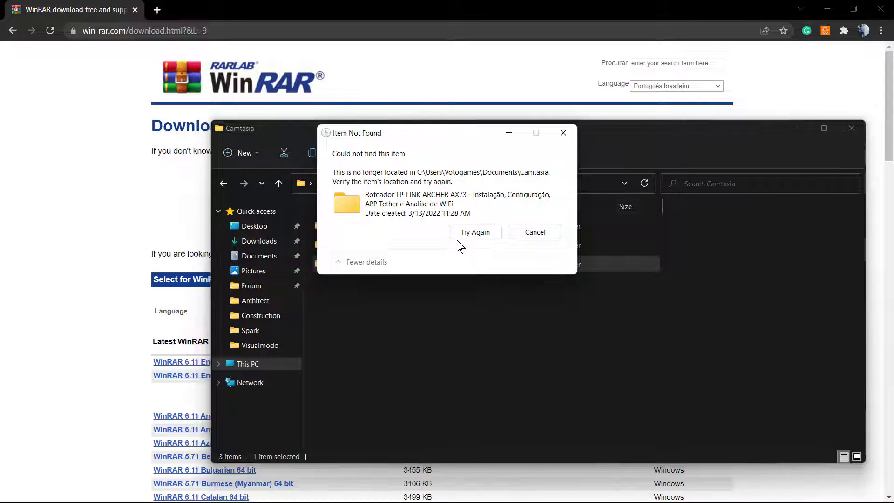
{"action": "left_click", "coordinate": [557, 231]}
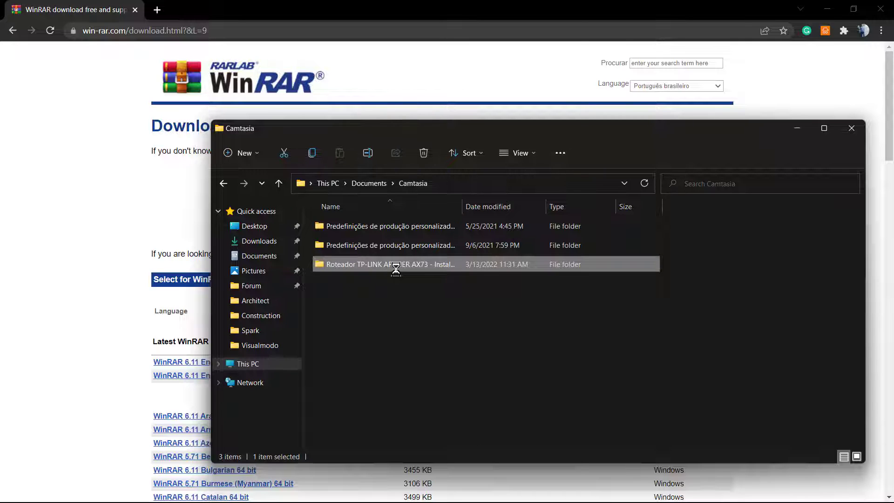
Retry deletion from the context menu, dismiss the Item Not Found error, and return to Chrome.
{"action": "right_click", "coordinate": [395, 269]}
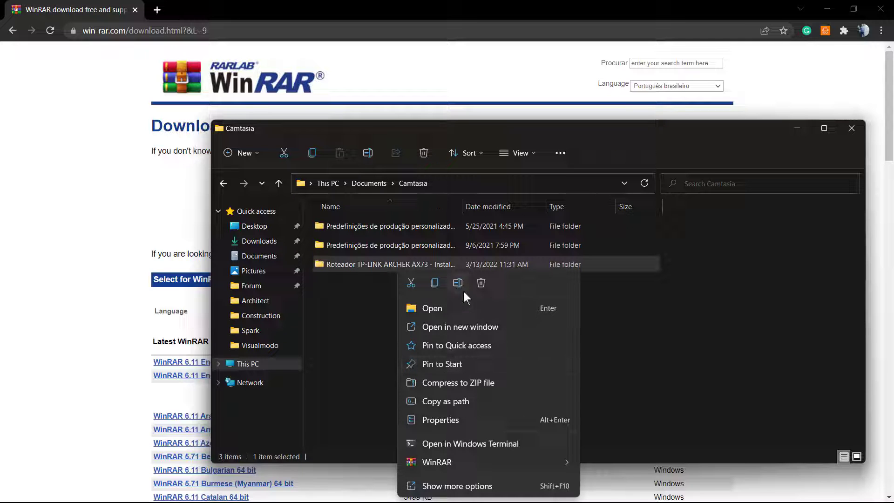
{"action": "left_click", "coordinate": [481, 283]}
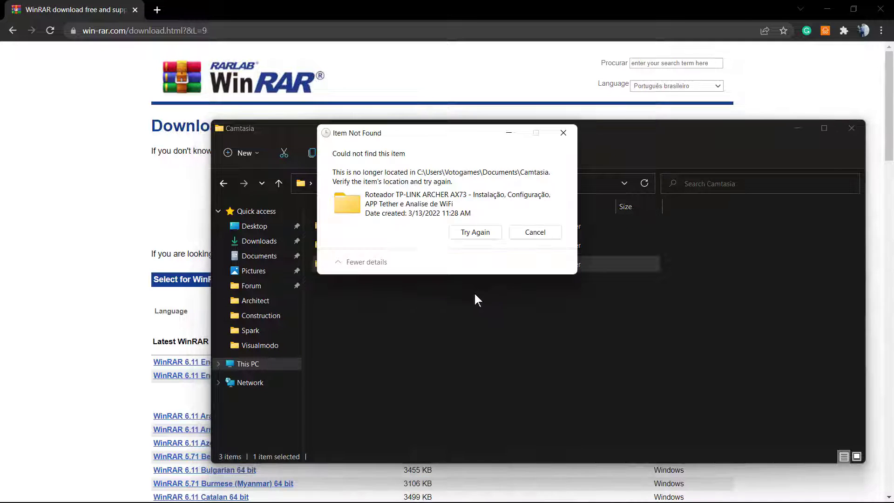
{"action": "left_click", "coordinate": [530, 232]}
{"action": "left_click", "coordinate": [1, 263]}
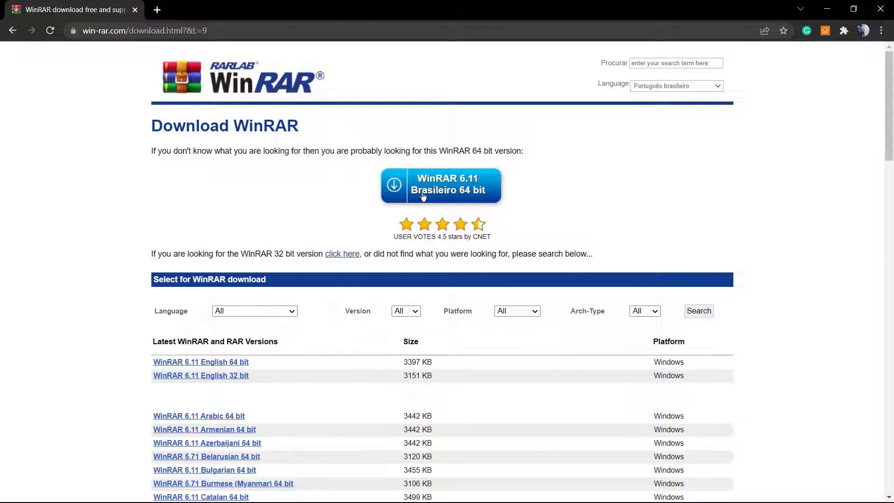
Scroll down the WinRAR download page and back up.
{"action": "scroll", "coordinate": [422, 193], "scroll_direction": "down", "scroll_amount": 1}
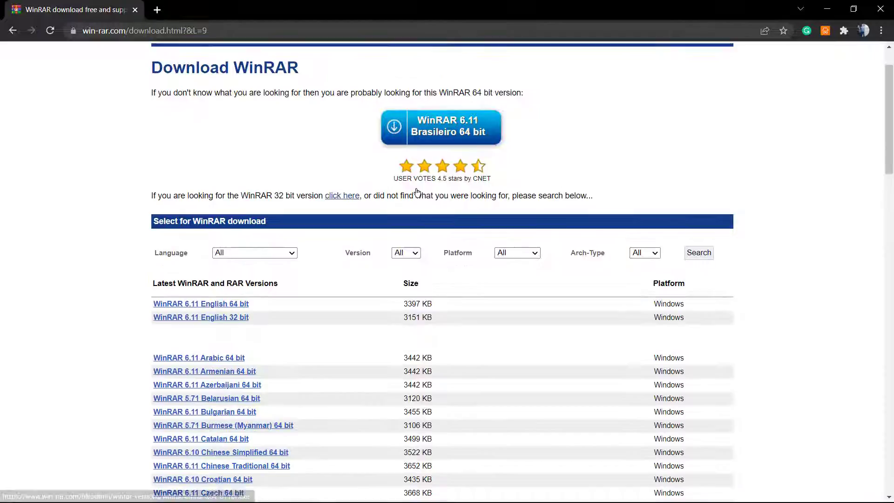
{"action": "scroll", "coordinate": [414, 194], "scroll_direction": "down", "scroll_amount": 16}
{"action": "scroll", "coordinate": [368, 275], "scroll_direction": "down", "scroll_amount": 7}
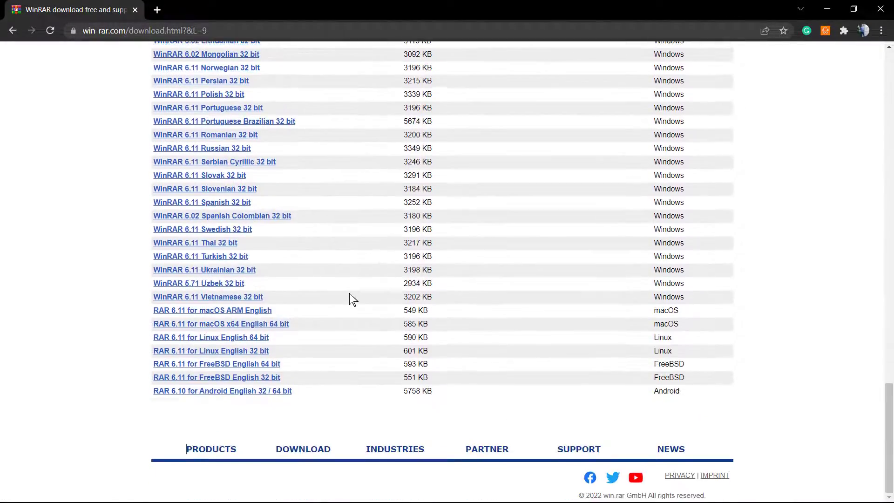
{"action": "scroll", "coordinate": [316, 307], "scroll_direction": "up", "scroll_amount": 15}
{"action": "scroll", "coordinate": [316, 303], "scroll_direction": "up", "scroll_amount": 9}
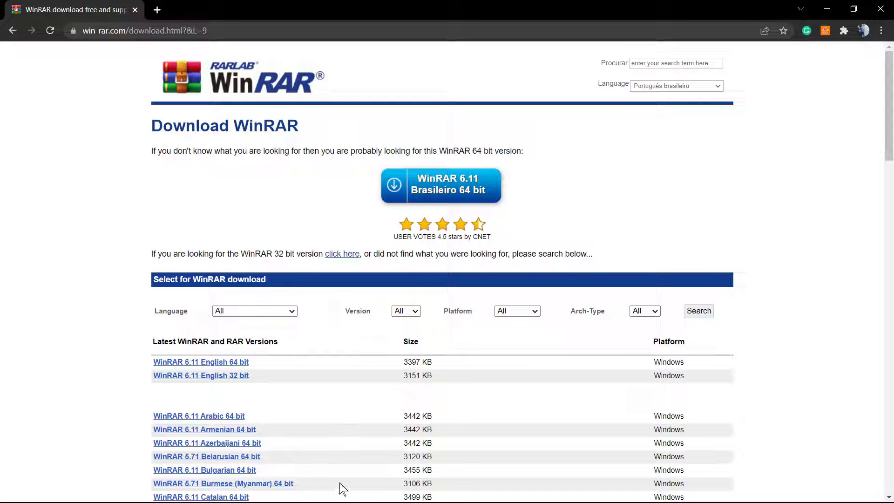
Open and close the Start menu several times.
{"action": "key", "text": "super"}
{"action": "left_click", "coordinate": [311, 491]}
{"action": "key", "text": "super"}
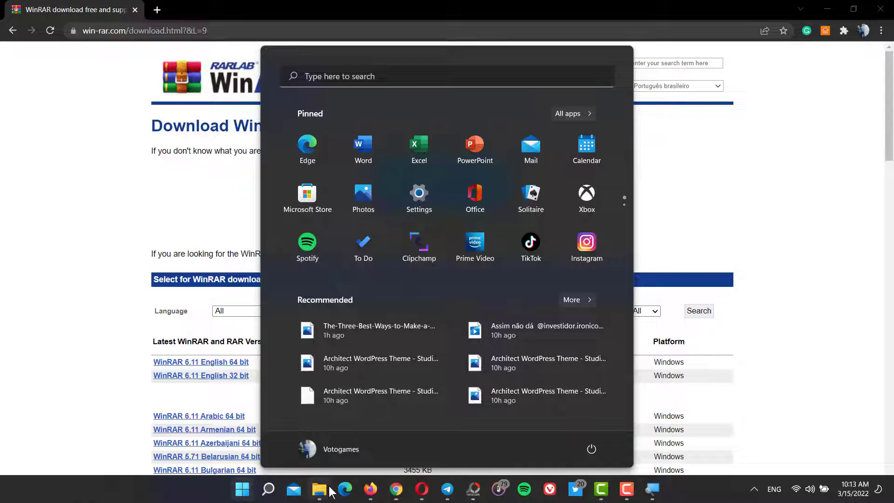
{"action": "key", "text": "super"}
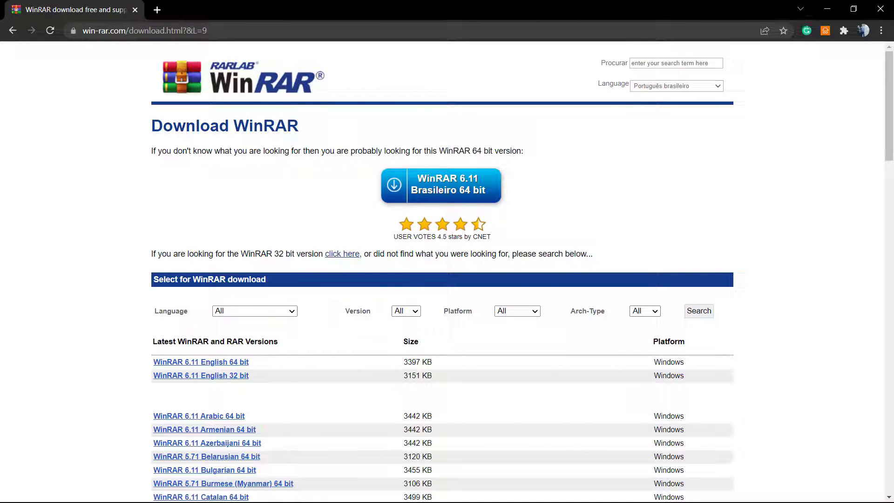
{"action": "key", "text": "super"}
{"action": "mouse_move", "coordinate": [319, 486]}
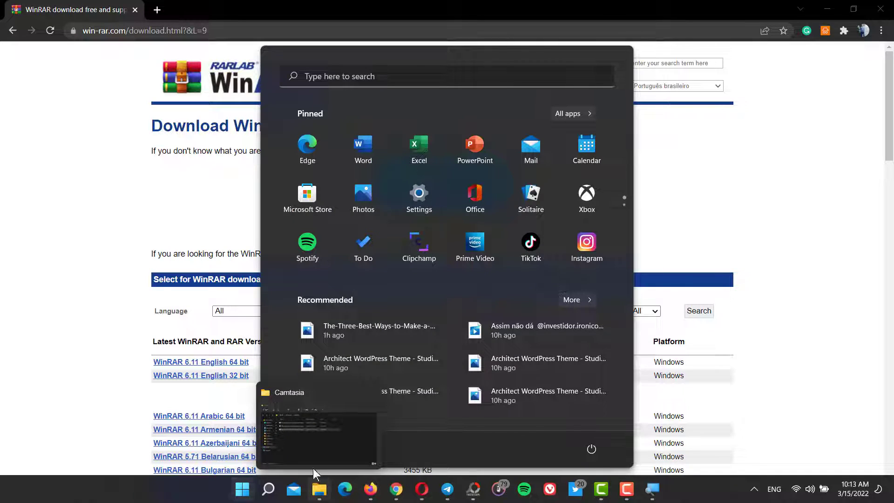
{"action": "key", "text": "super"}
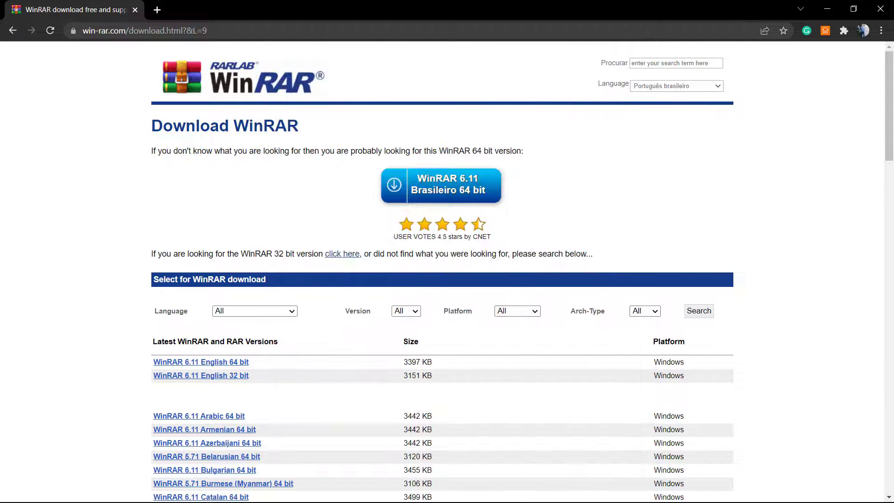
Minimize the browser windows and move the Camtasia Explorer window up and left.
{"action": "left_click", "coordinate": [826, 9]}
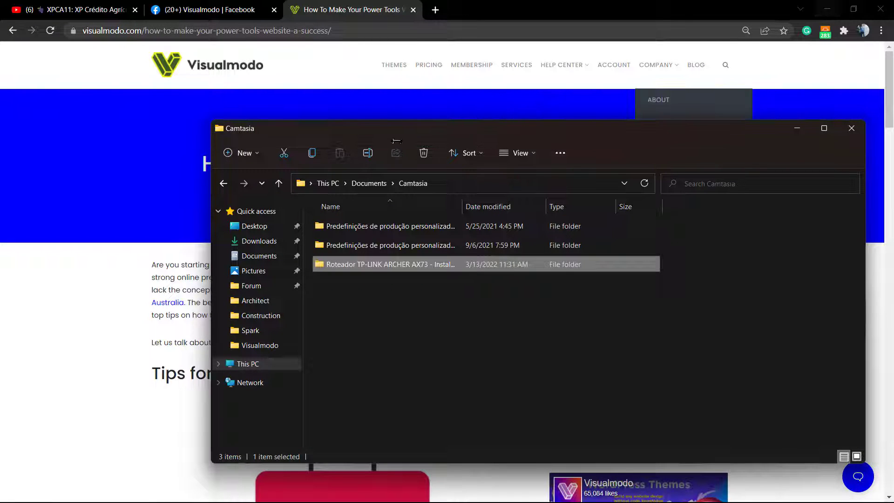
{"action": "left_click", "coordinate": [828, 9]}
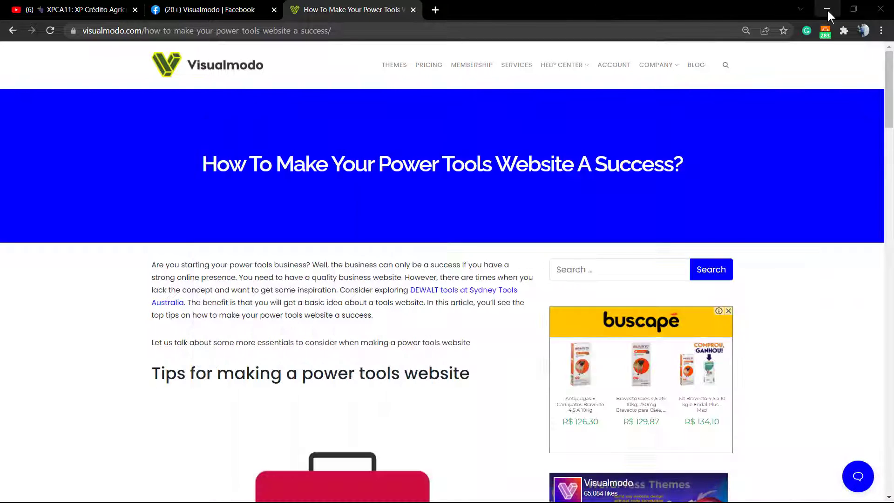
{"action": "left_click", "coordinate": [827, 10]}
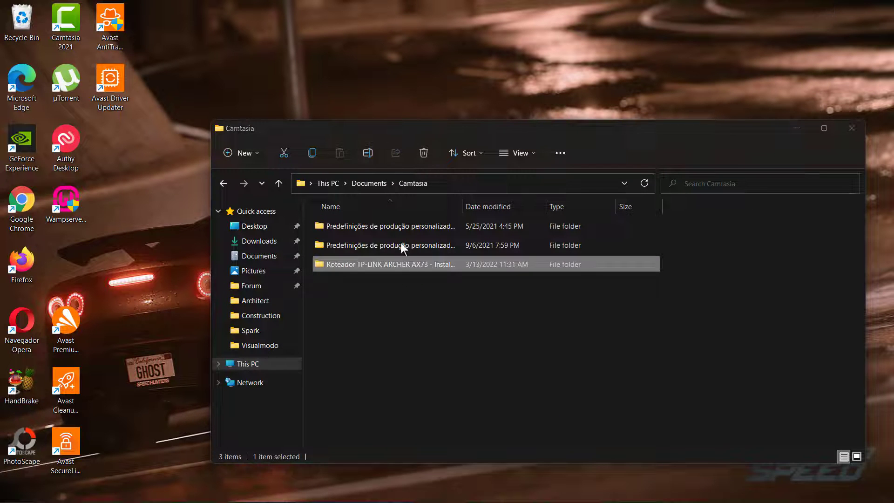
{"action": "left_click_drag", "start_coordinate": [390, 122], "coordinate": [364, 100]}
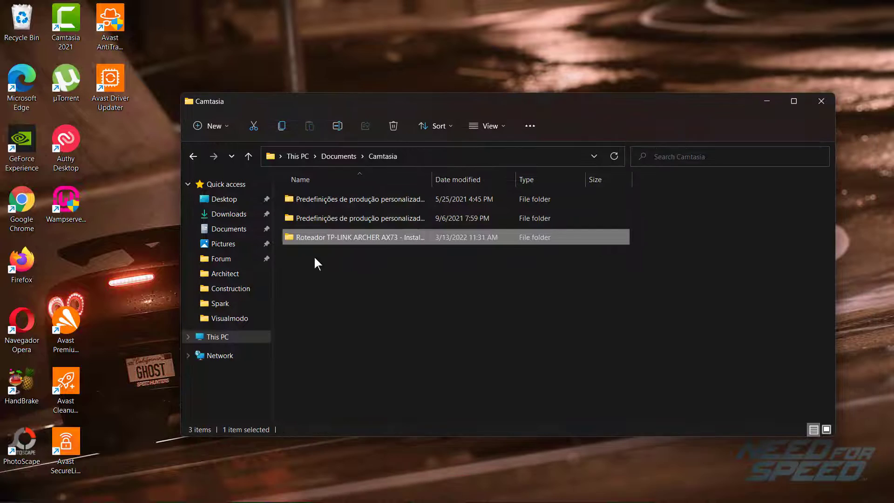
Choose WinRAR 'Add to archive...' for the Roteador TP-LINK ARCHER AX73 folder.
{"action": "right_click", "coordinate": [342, 241]}
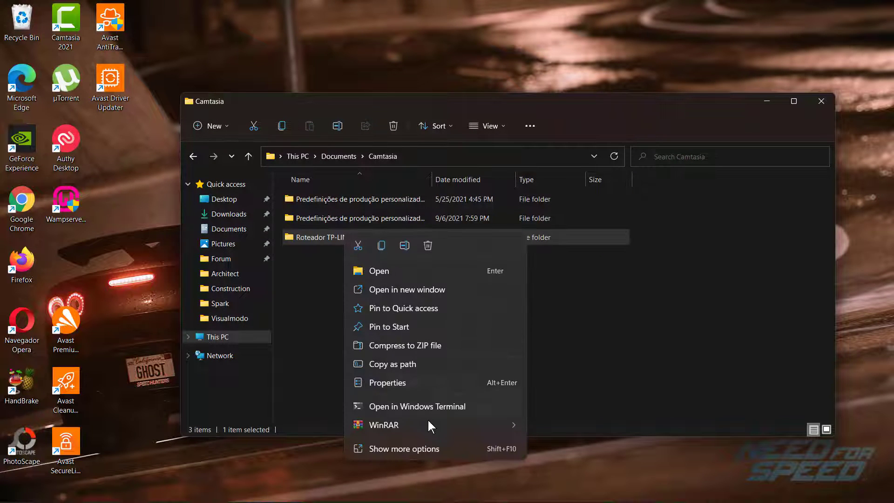
{"action": "mouse_move", "coordinate": [431, 423]}
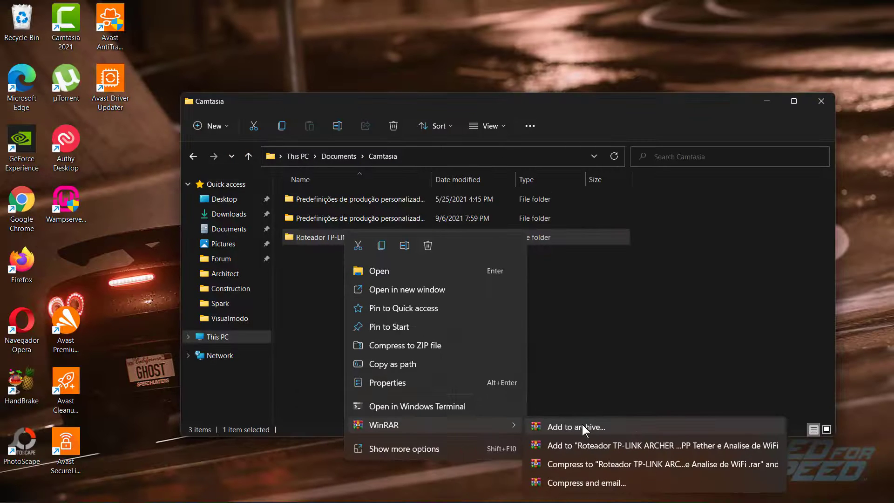
{"action": "left_click", "coordinate": [582, 425]}
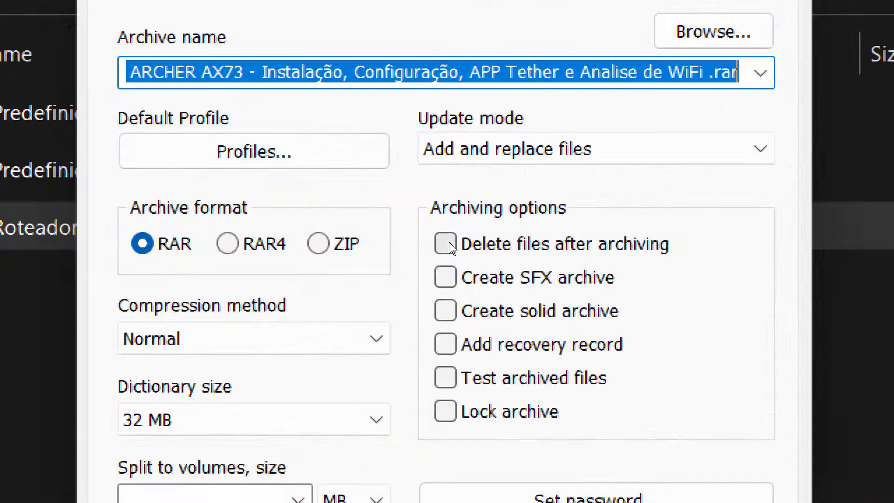
Turn on 'Delete files after archiving' and create the Roteador RAR archive.
{"action": "left_click", "coordinate": [482, 243]}
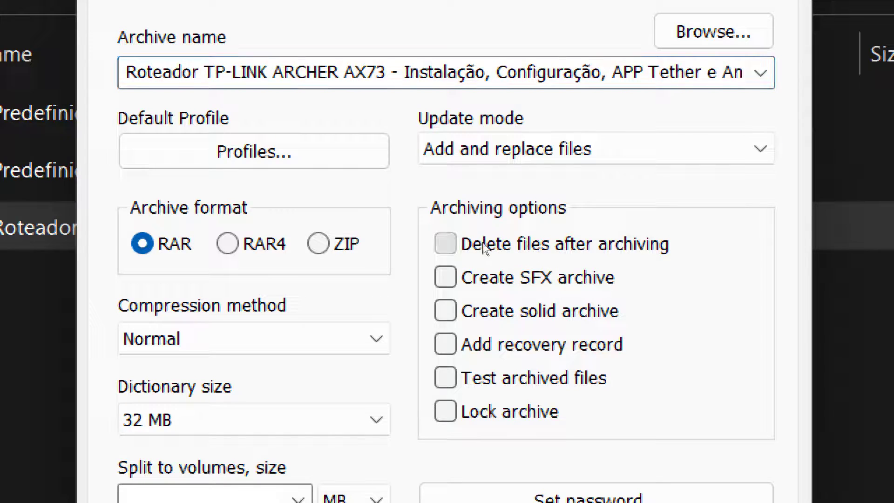
{"action": "left_click", "coordinate": [448, 245]}
{"action": "left_click", "coordinate": [449, 245]}
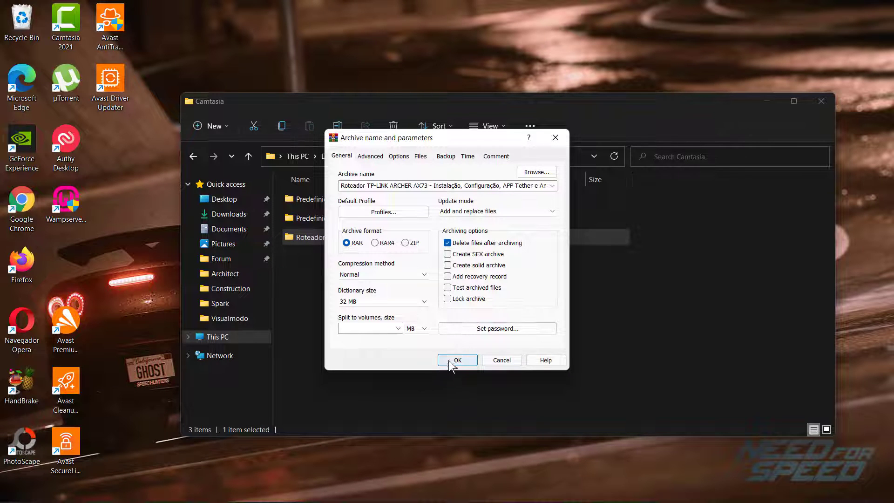
{"action": "key", "text": "Return"}
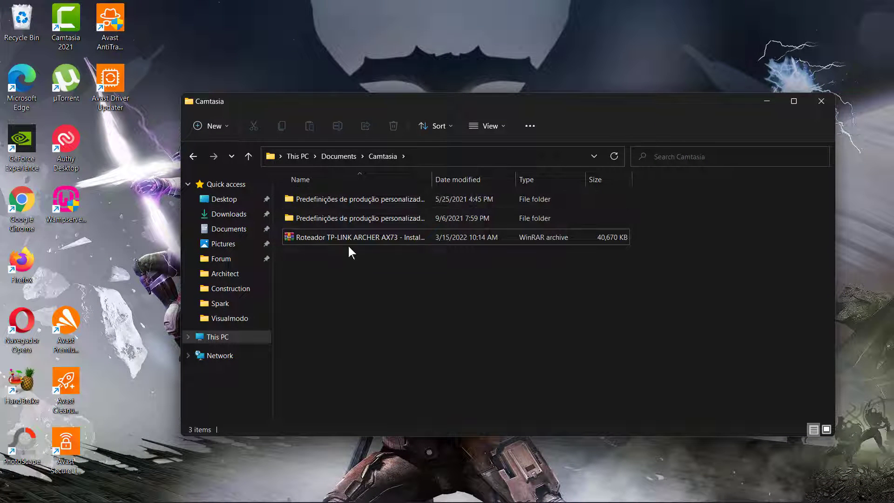
Delete the Roteador TP-LINK ARCHER AX73 .rar archive from the Camtasia folder.
{"action": "left_click", "coordinate": [335, 238]}
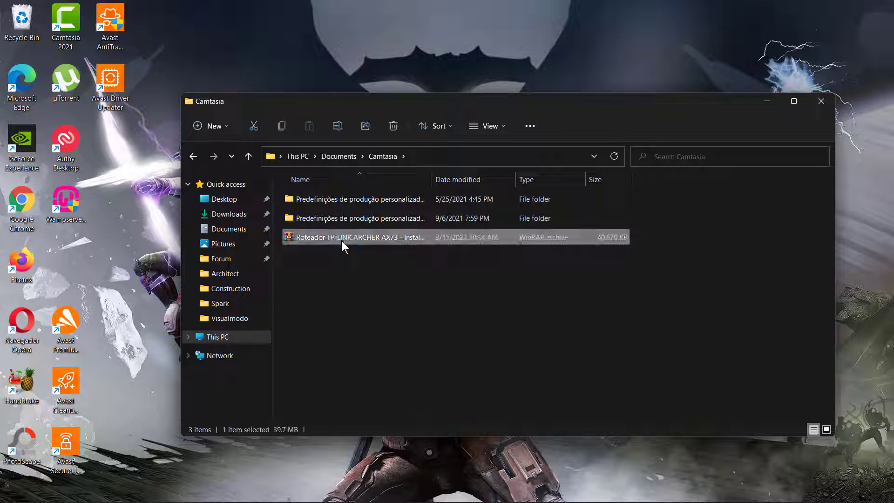
{"action": "right_click", "coordinate": [342, 240]}
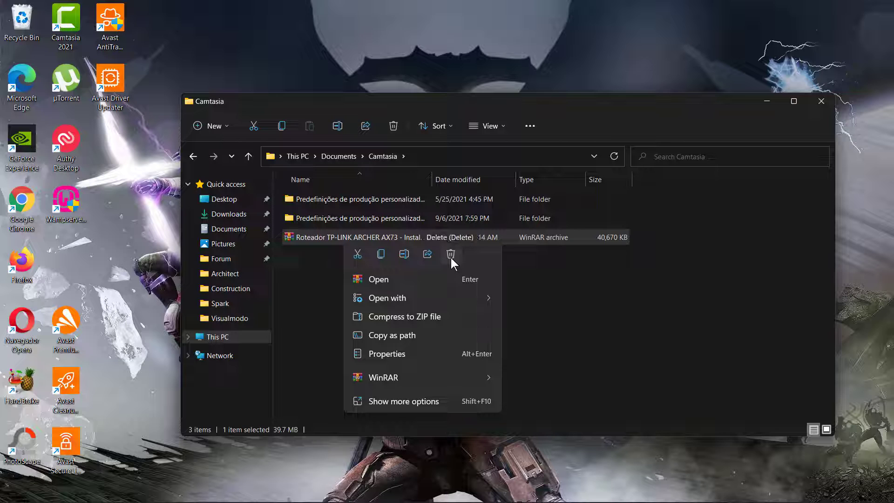
{"action": "left_click", "coordinate": [450, 254]}
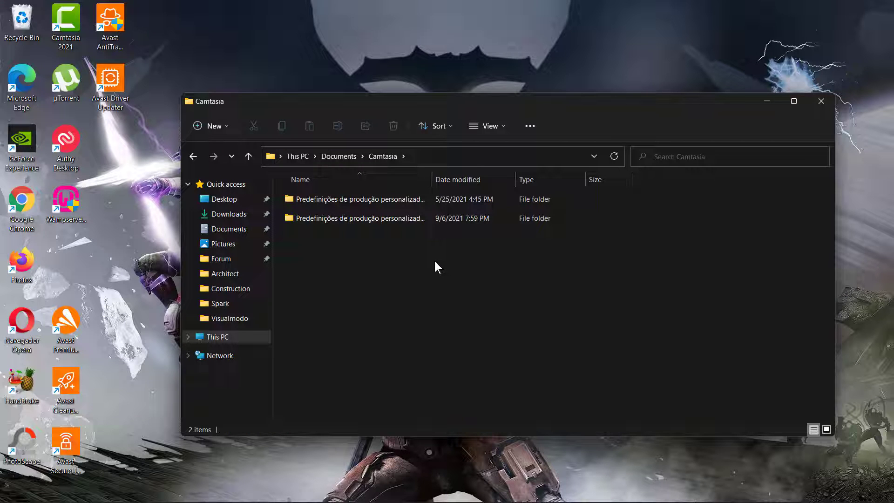